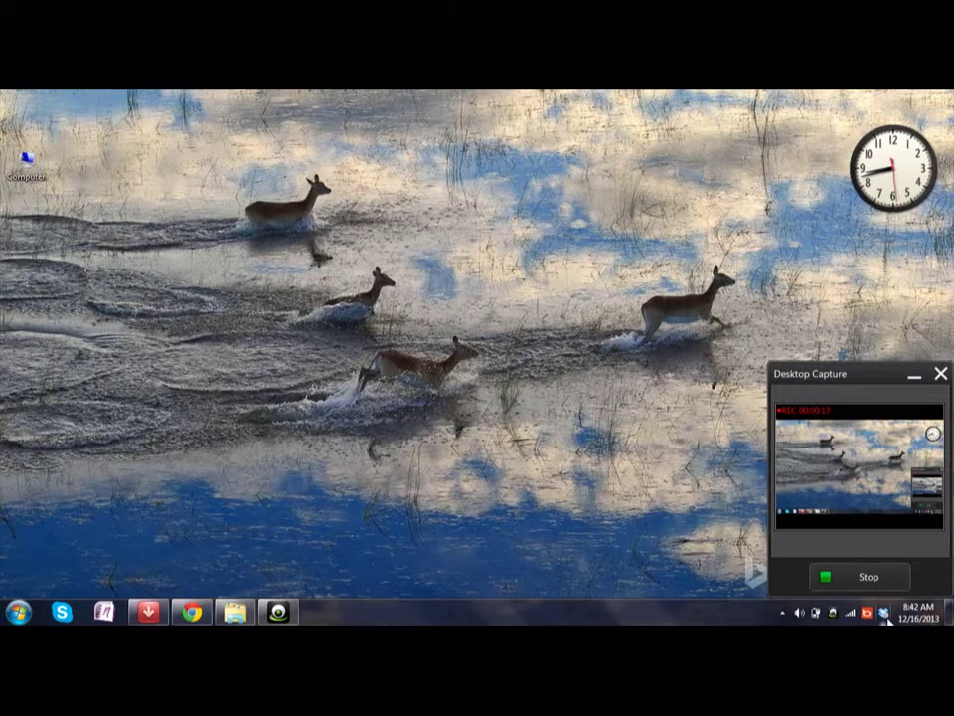
Step: Open Dropbox Preferences from the tray icon's gear menu
left_click(884, 613)
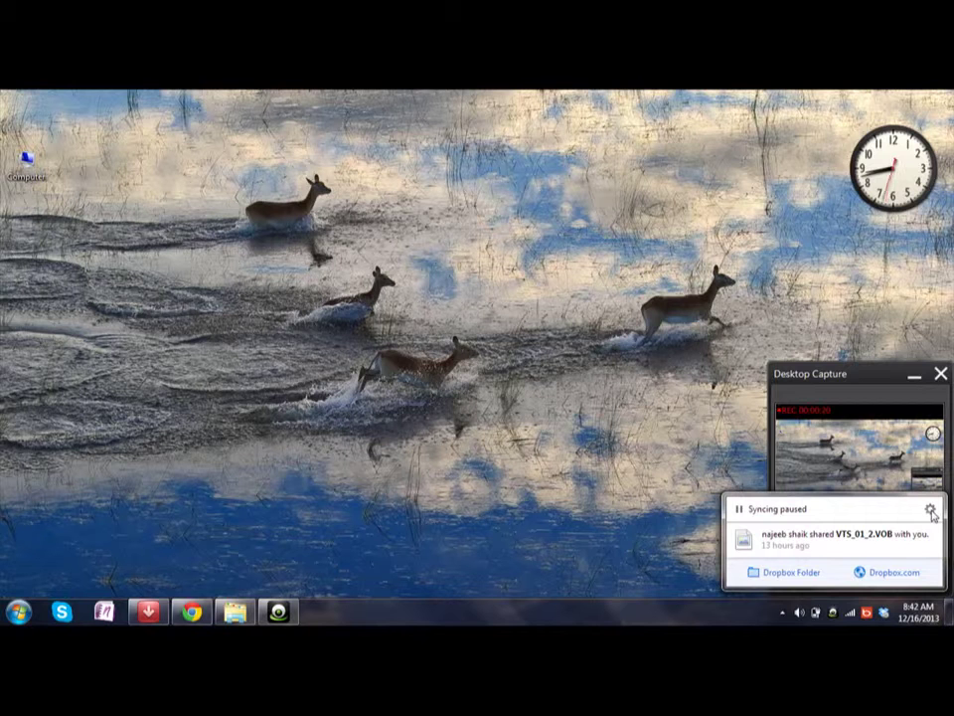
left_click(931, 510)
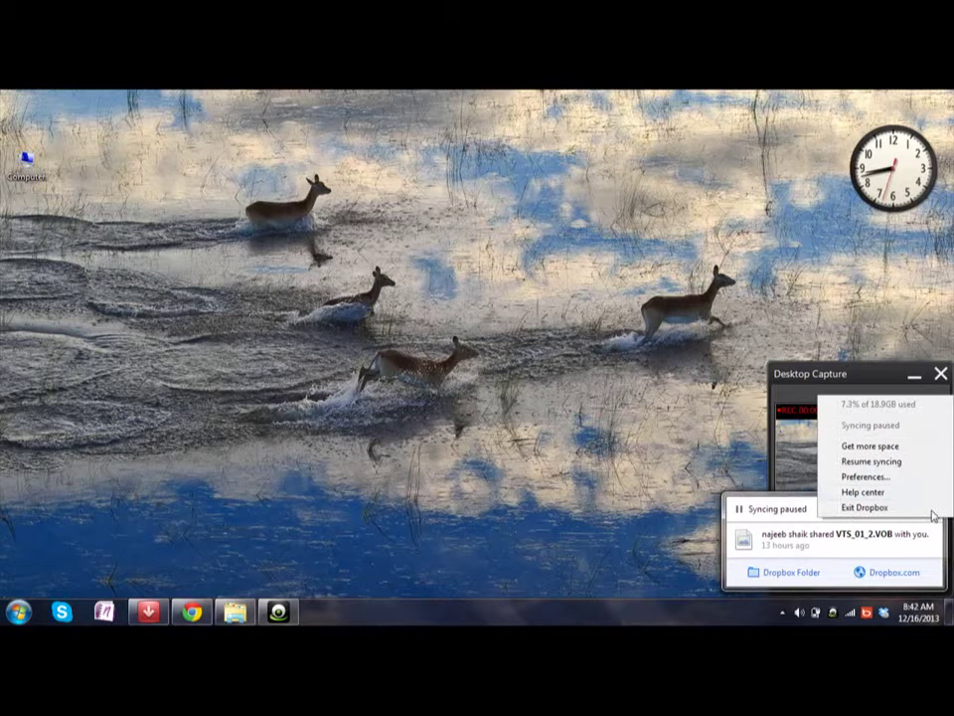
left_click(864, 477)
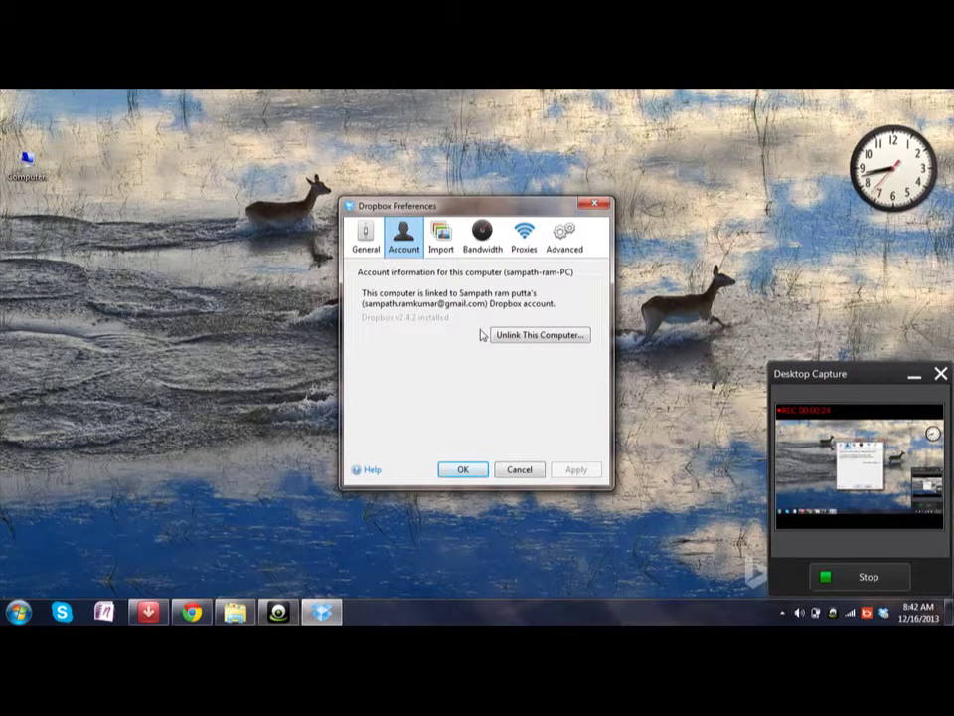
Step: Switch between the General and Account pages, ending on the linked account details
left_click(366, 236)
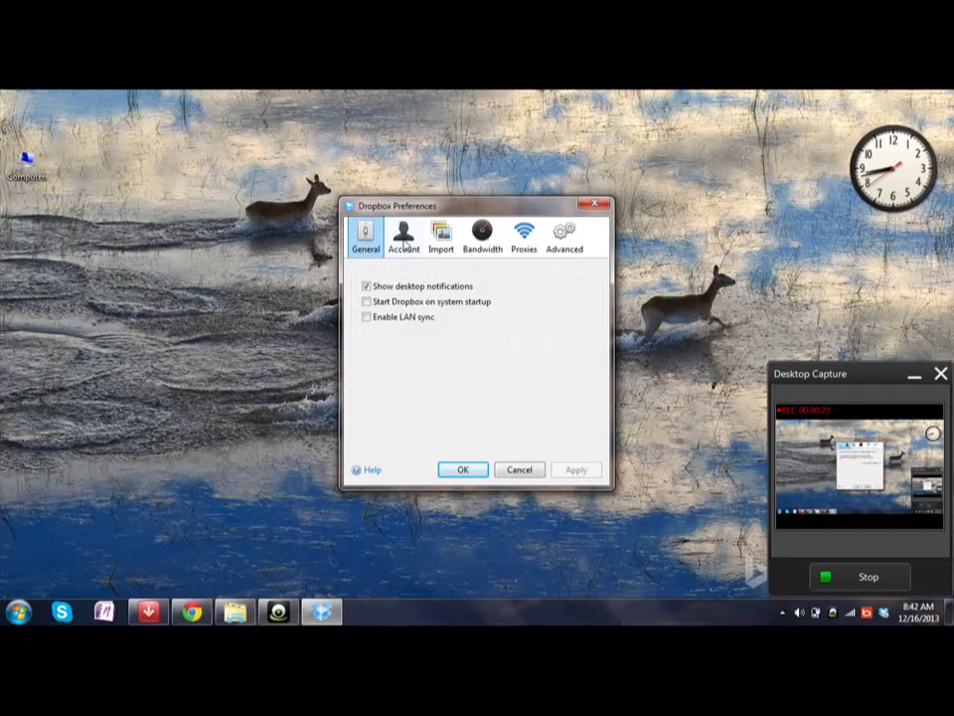
left_click(403, 242)
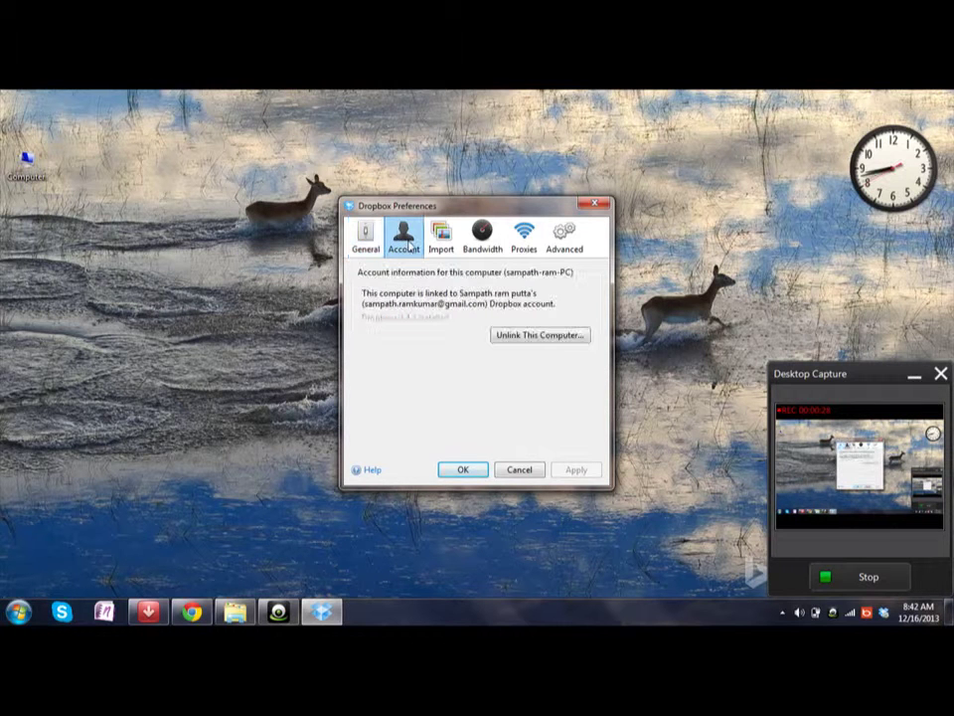
left_click(364, 246)
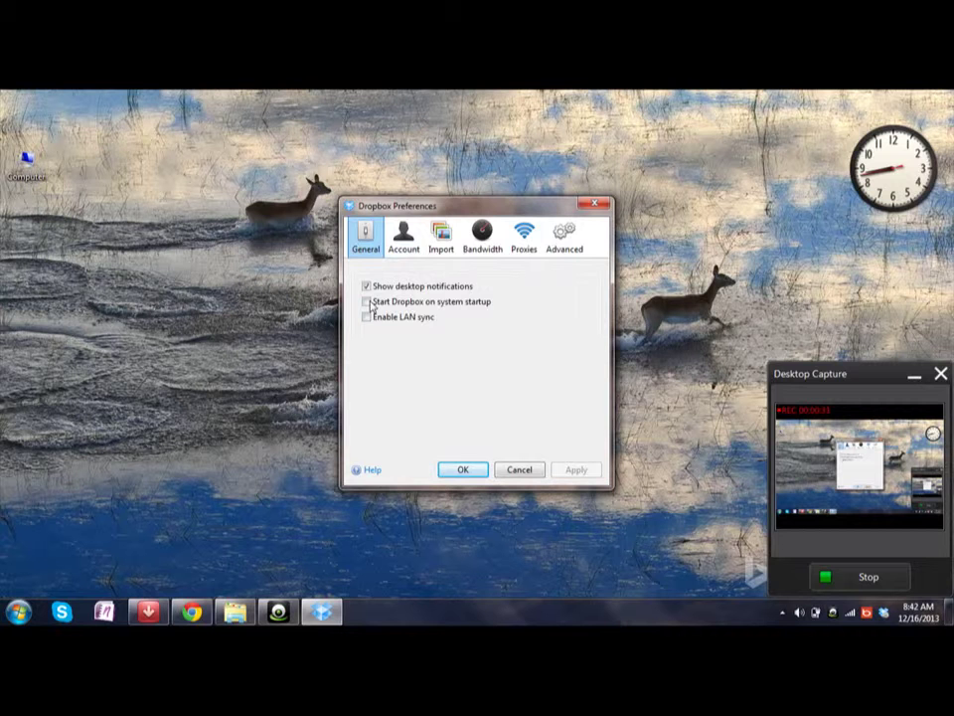
left_click(400, 252)
left_click(368, 244)
left_click(402, 243)
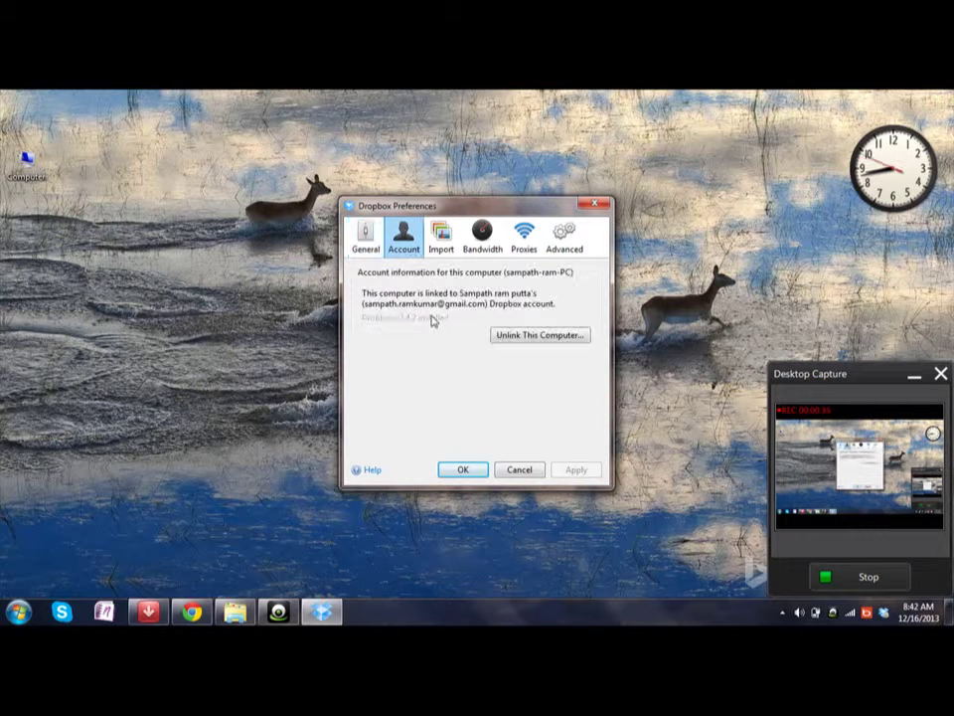
Step: Unlink this computer from the old Dropbox account and confirm it
left_click(520, 338)
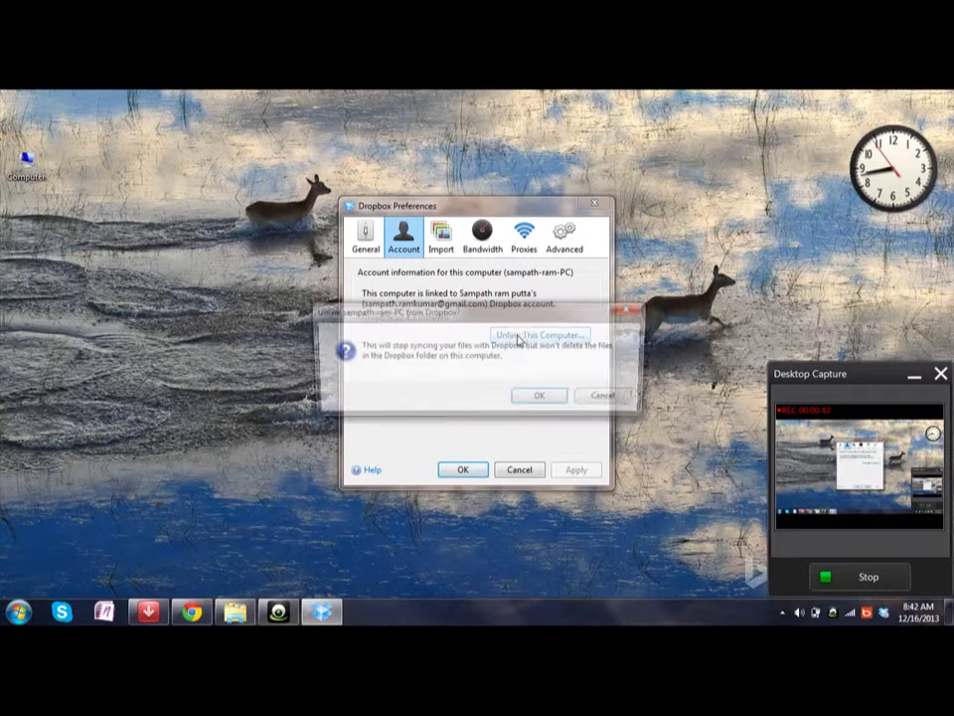
left_click(546, 397)
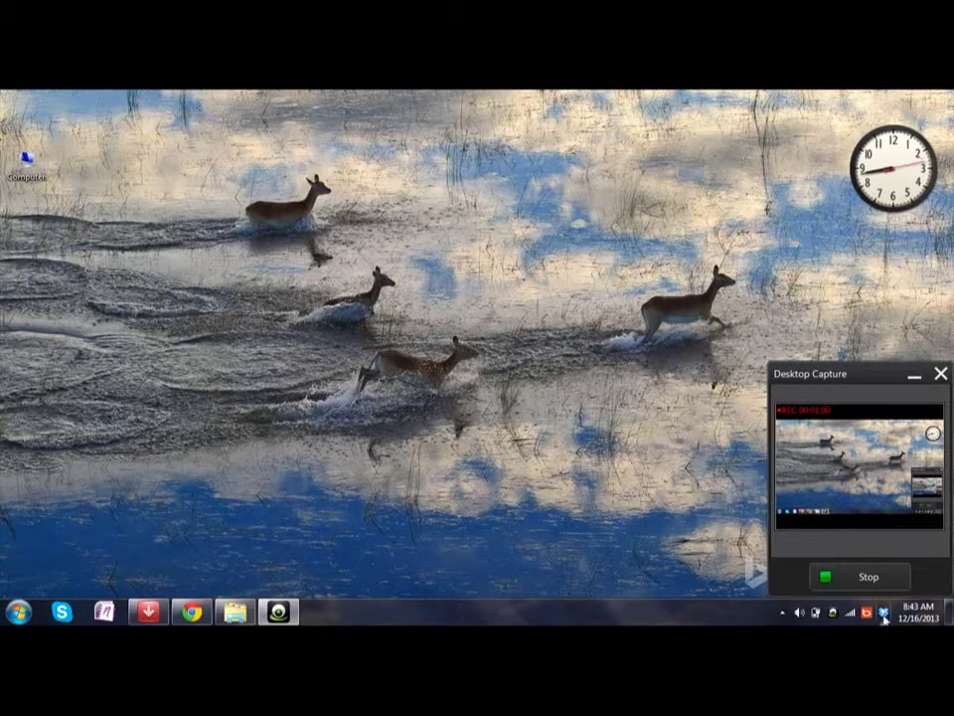
Step: Start Dropbox setup from the tray icon and choose 'I already have a Dropbox account'
double_click(883, 613)
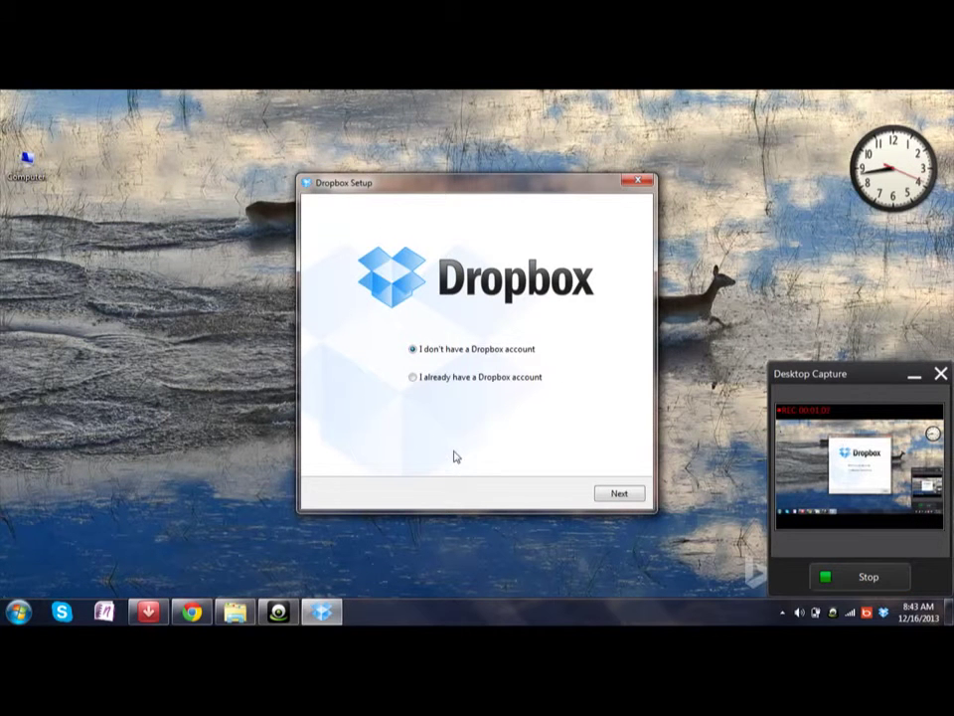
left_click(414, 378)
left_click(622, 494)
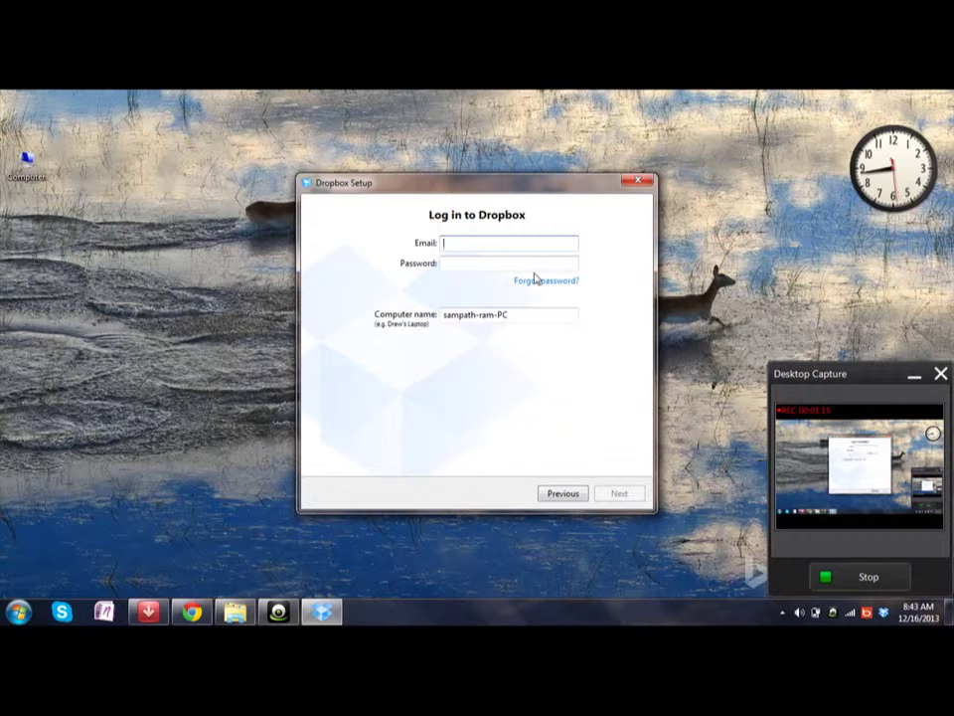
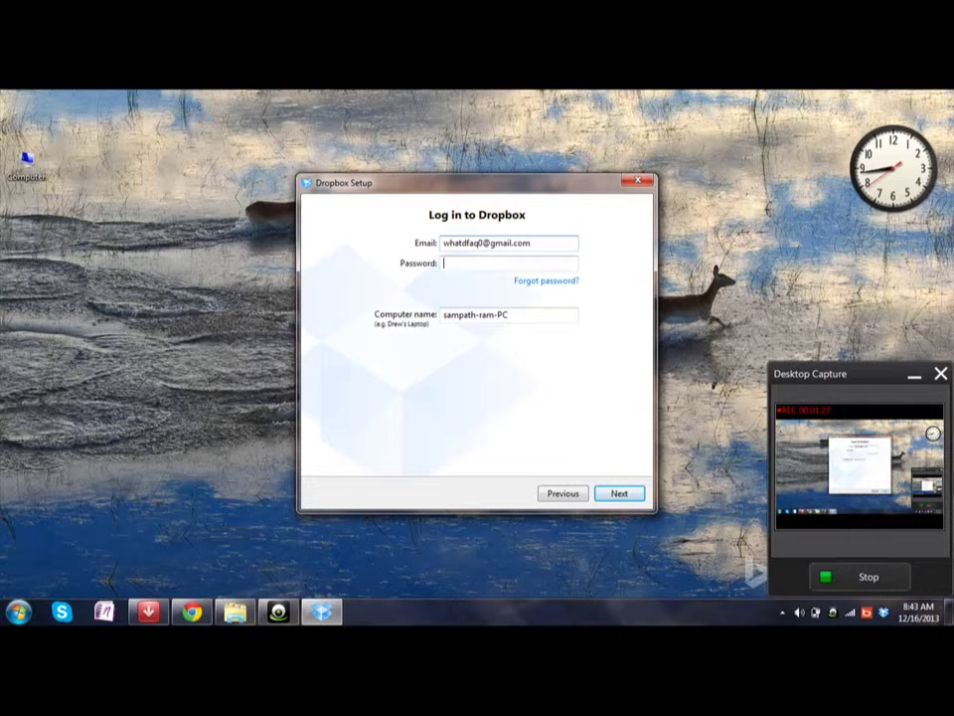
Step: Log in with the account's e-mail address and password
key("Tab")
type("************")
key("Return")
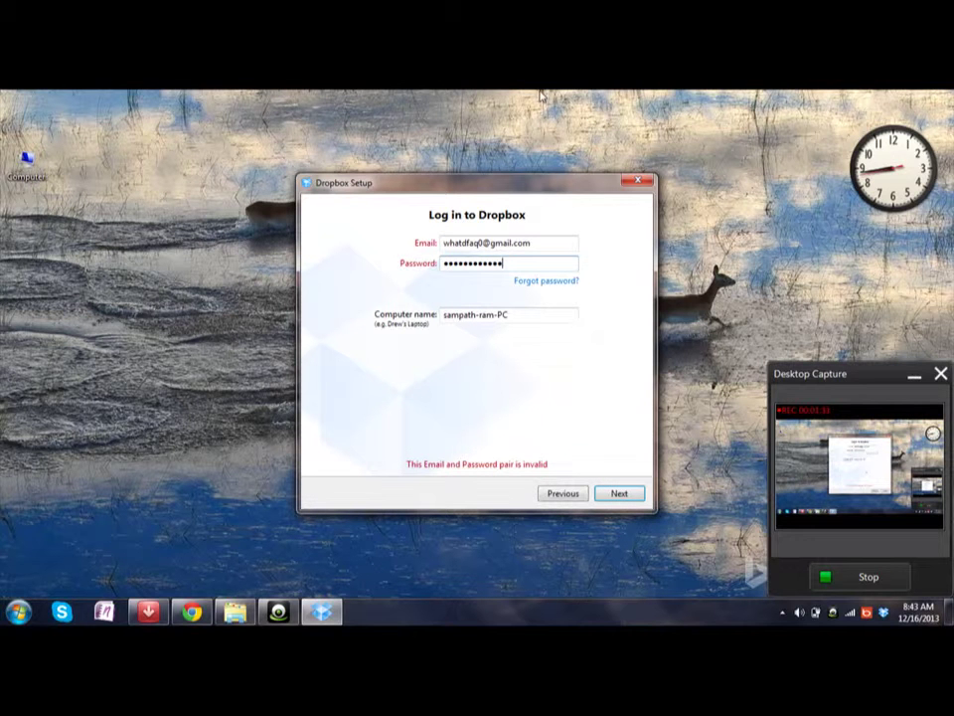
Step: Replace the rejected password with the correct one and resubmit the login
left_click_drag(503, 267, 402, 281)
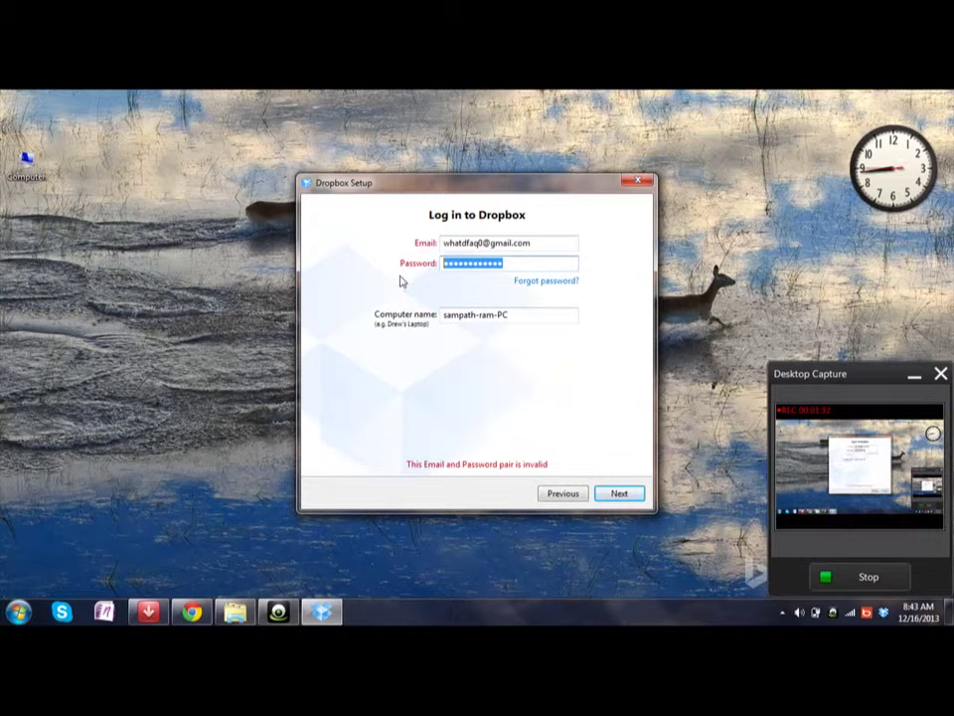
type("*")
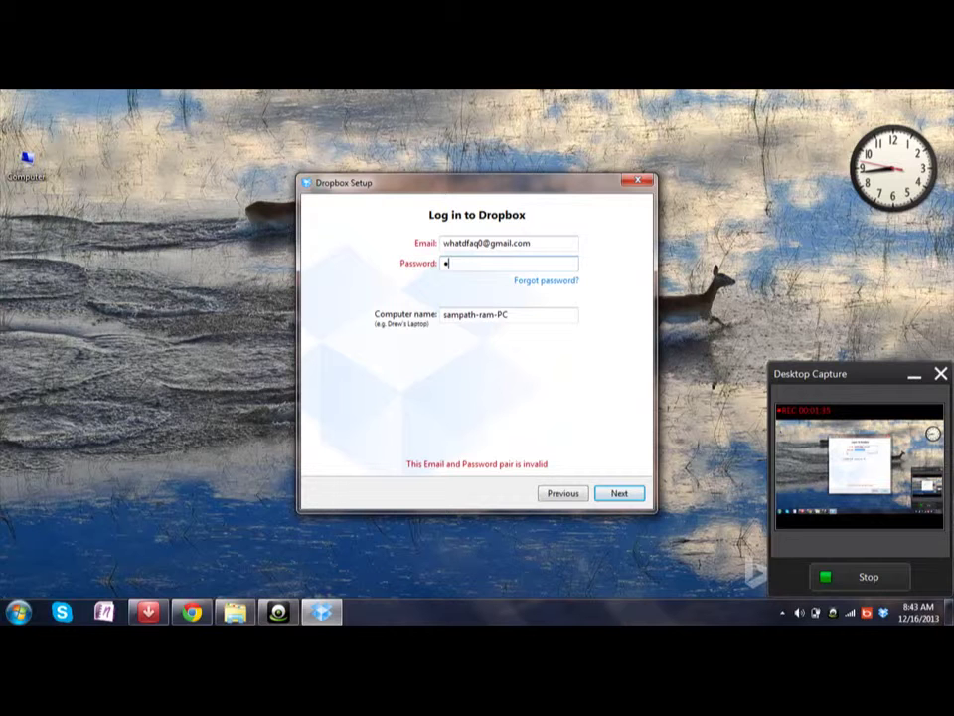
type("*************")
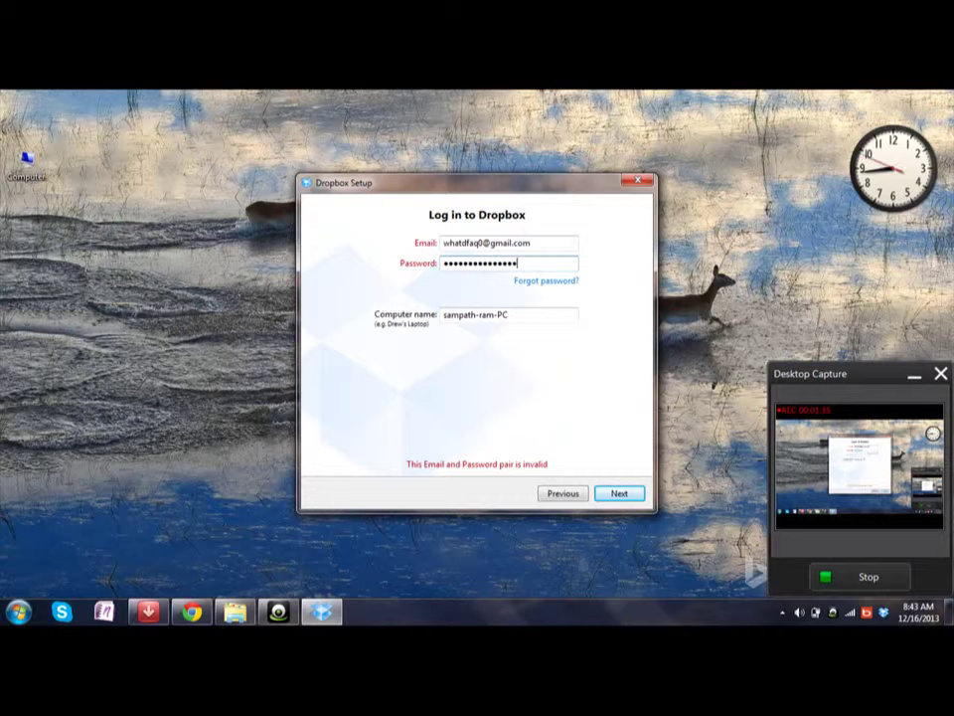
key("Return")
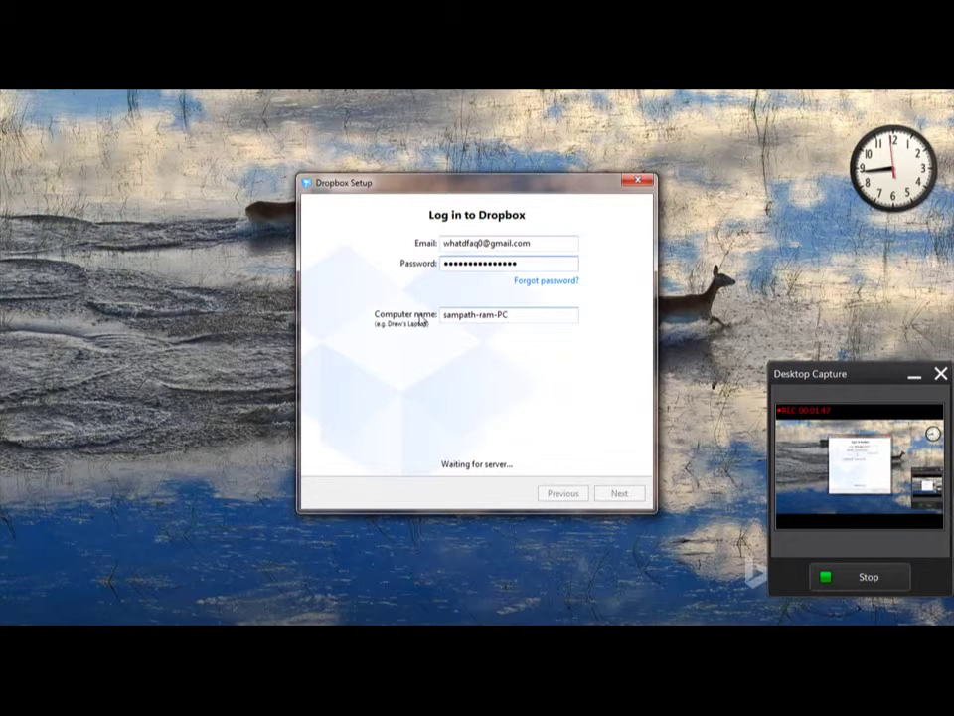
Step: Reposition the Dropbox Setup window higher on screen while the login completes
left_click_drag(497, 189, 510, 157)
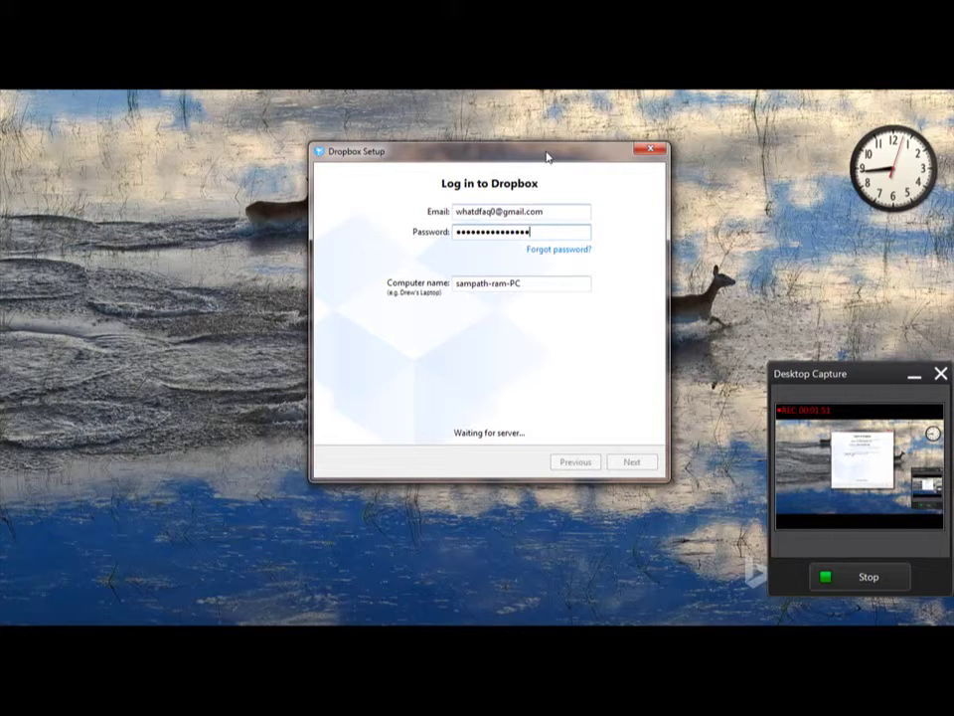
left_click_drag(546, 156, 531, 151)
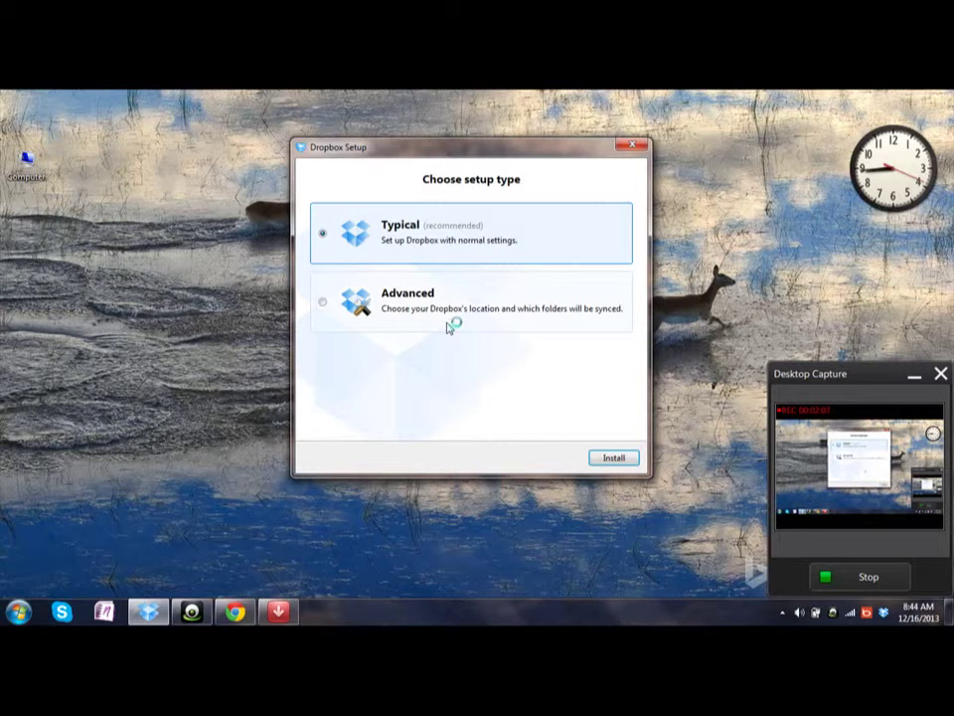
Step: Start the Typical install and choose another location instead of merging folders
left_click(617, 461)
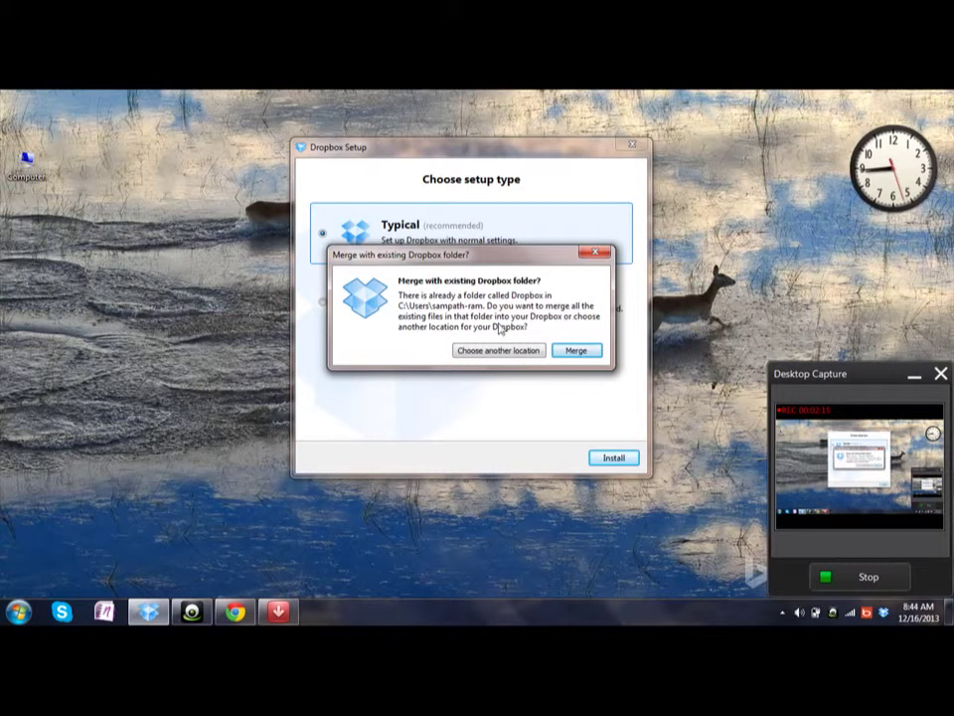
left_click(494, 354)
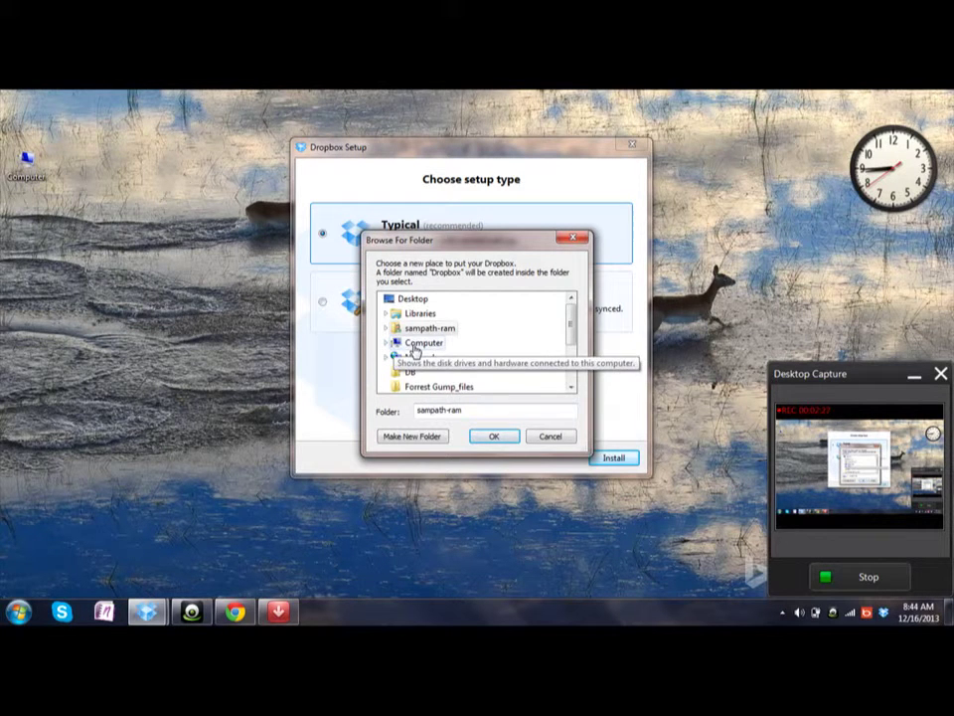
Step: Make a new folder under Local Disk (C:) and accept it as the Dropbox location
left_click(418, 343)
left_click(435, 358)
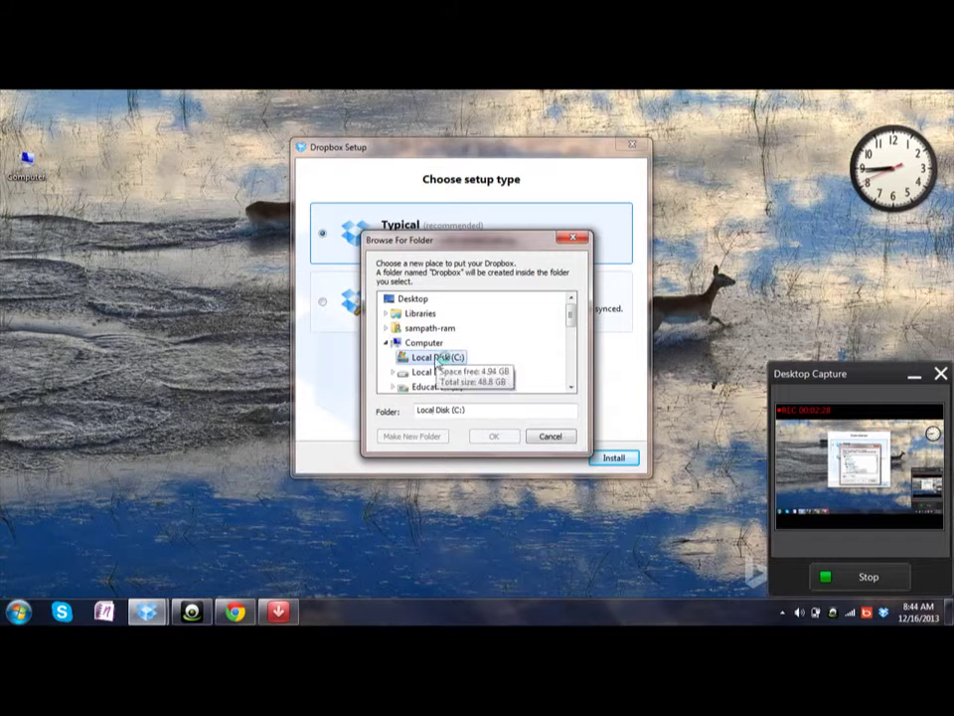
left_click(414, 435)
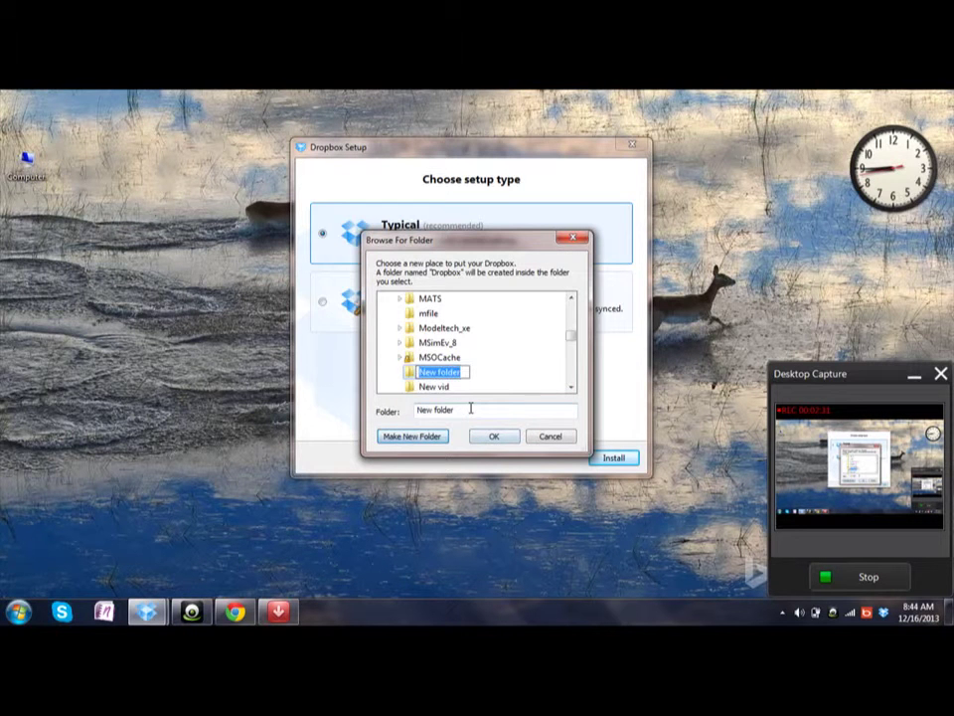
type("DP")
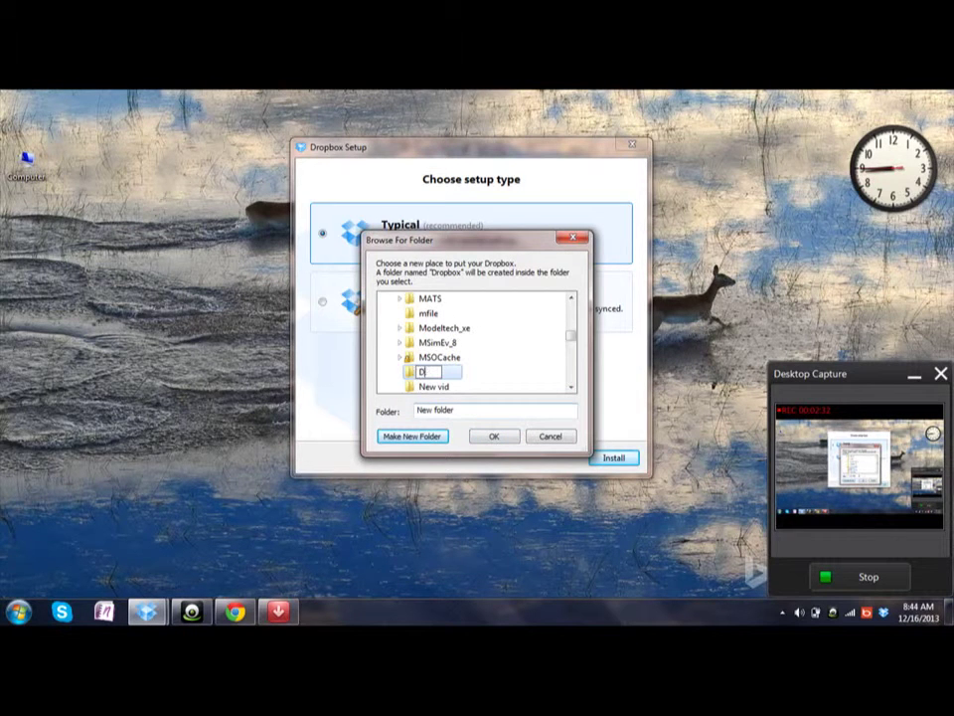
key("Escape")
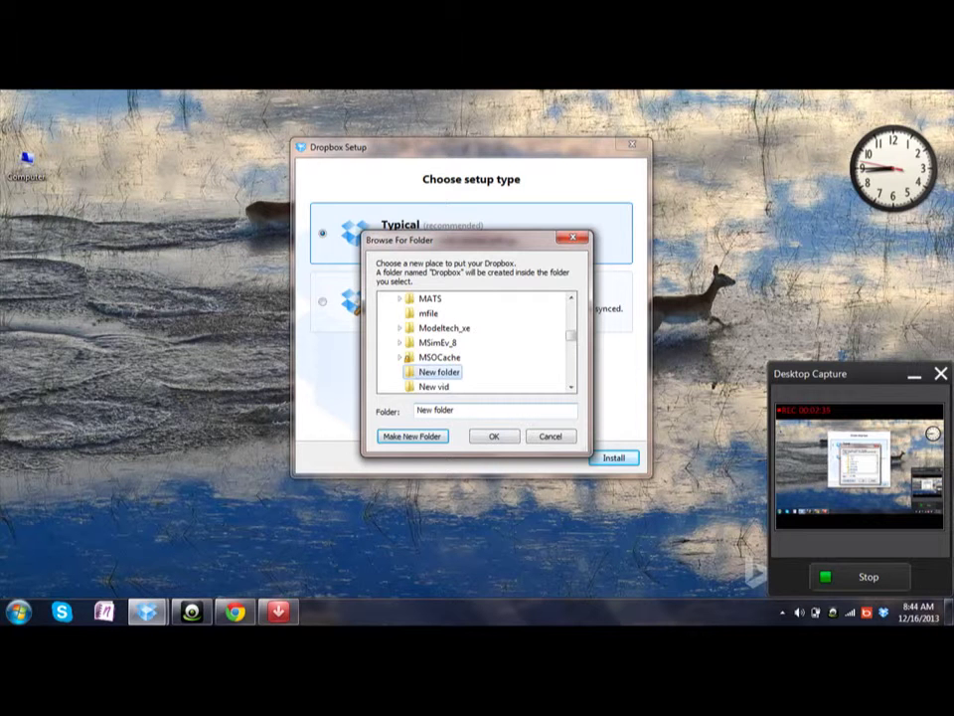
left_click(503, 445)
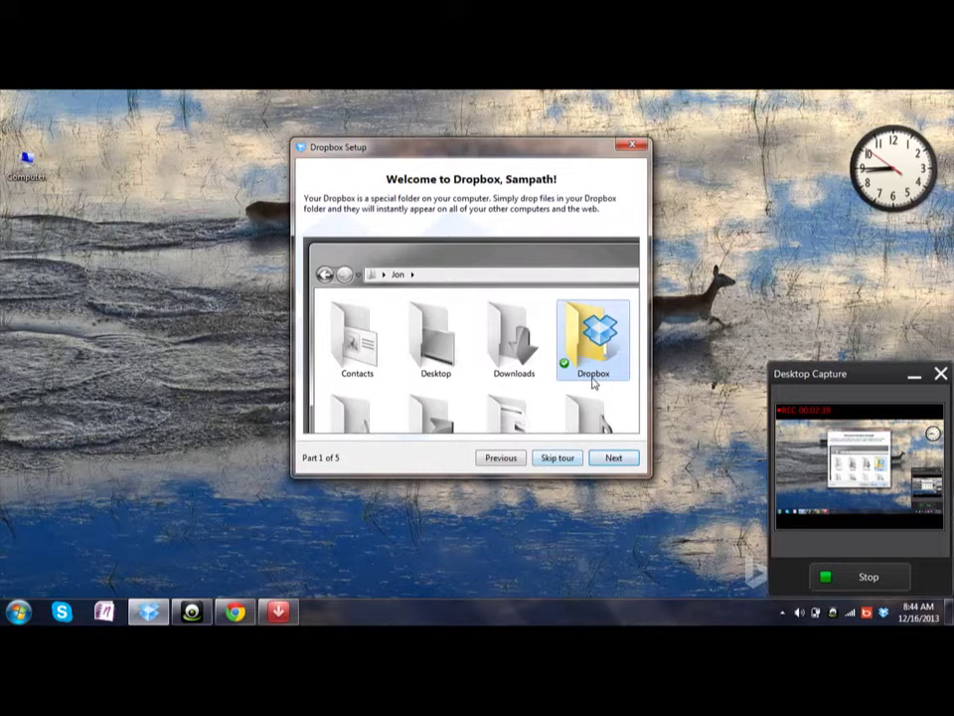
Step: Redo the Typical install with C:\DB as the Dropbox location and advance to tour part 2
left_click(510, 460)
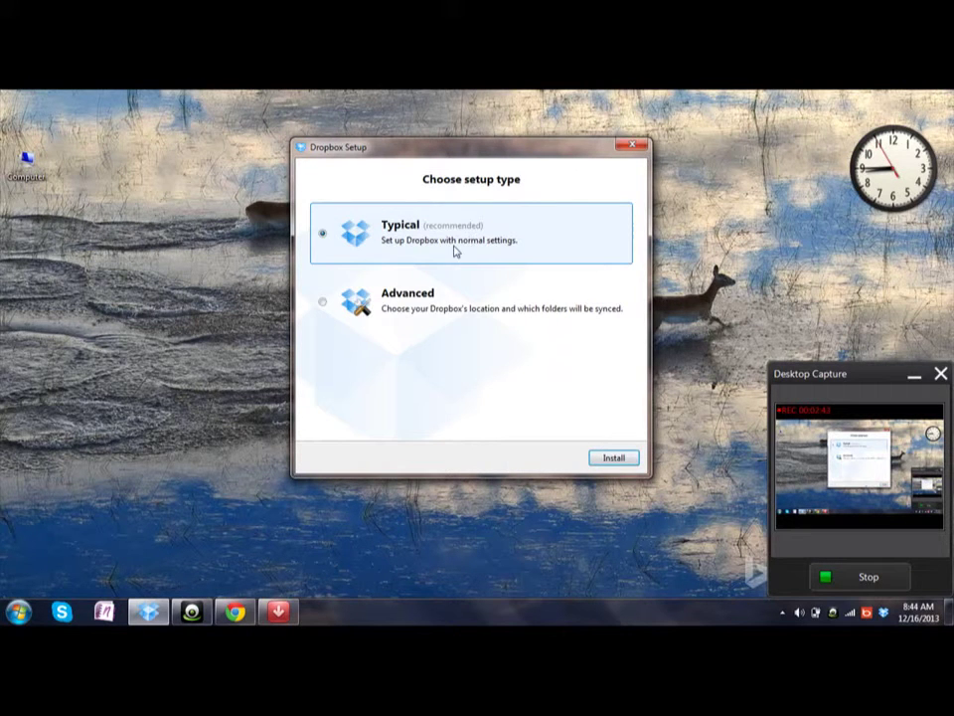
left_click(613, 456)
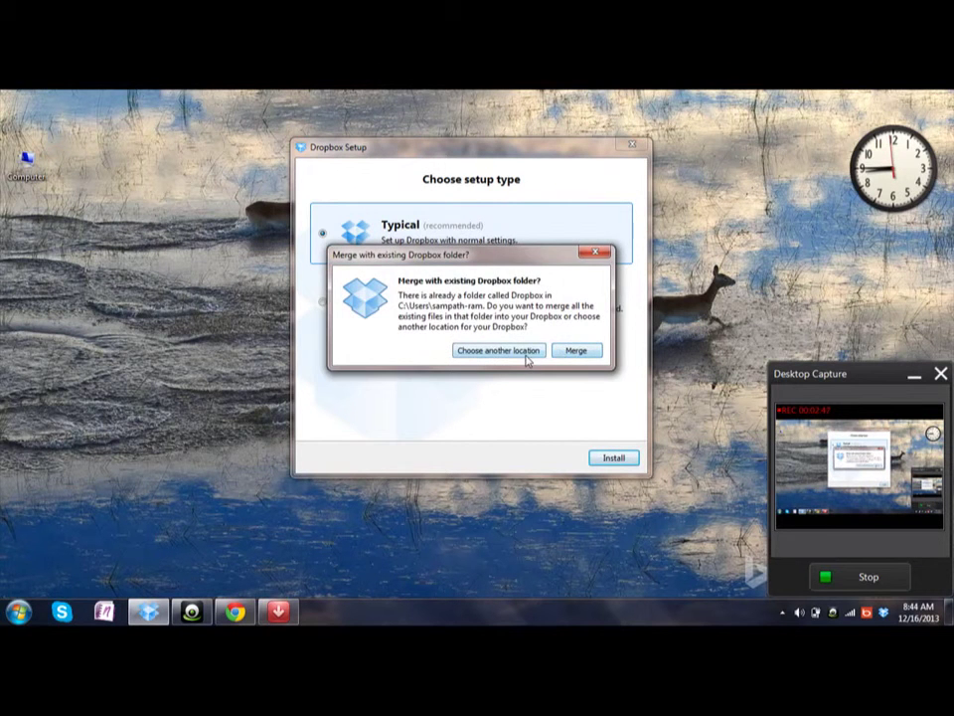
left_click(524, 355)
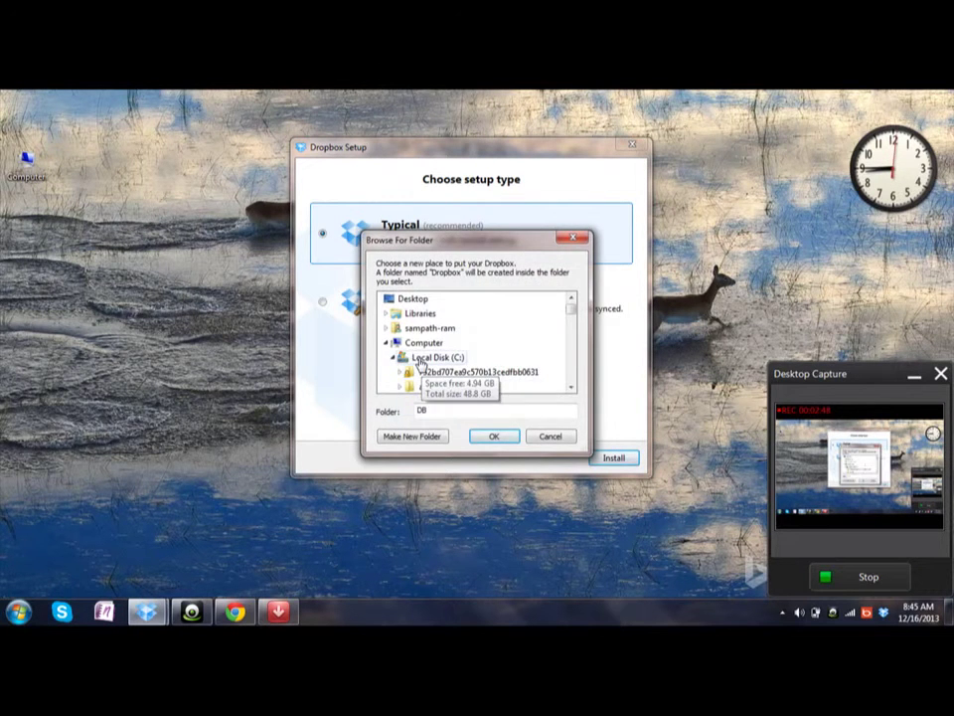
left_click(491, 438)
left_click(615, 460)
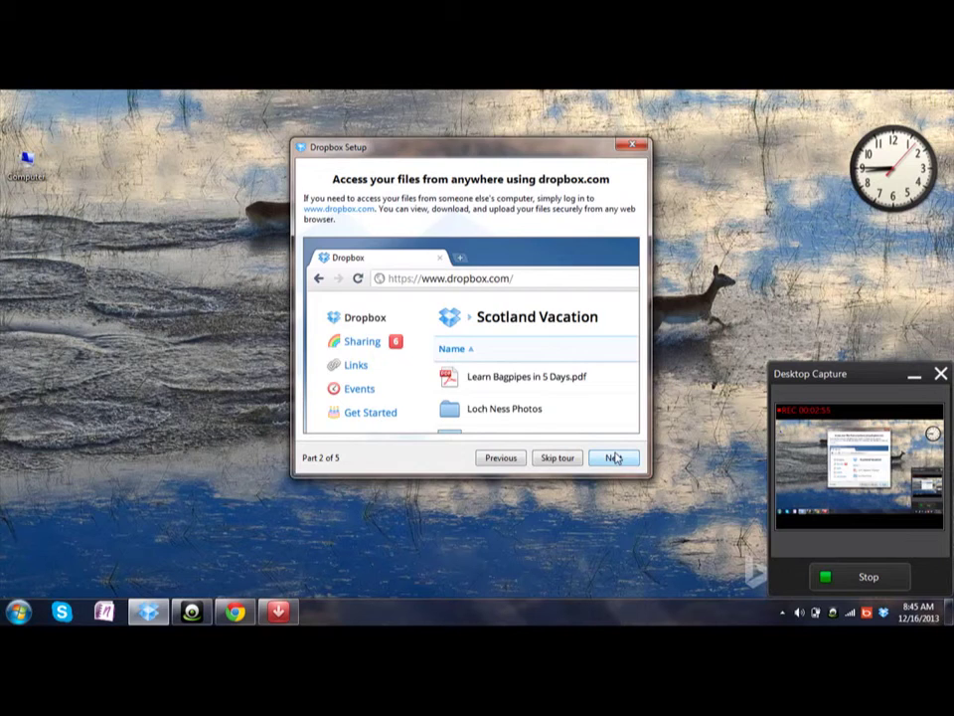
Step: Step through tour parts 3 and 4 and finish setup on the 'That's it!' page
left_click(615, 458)
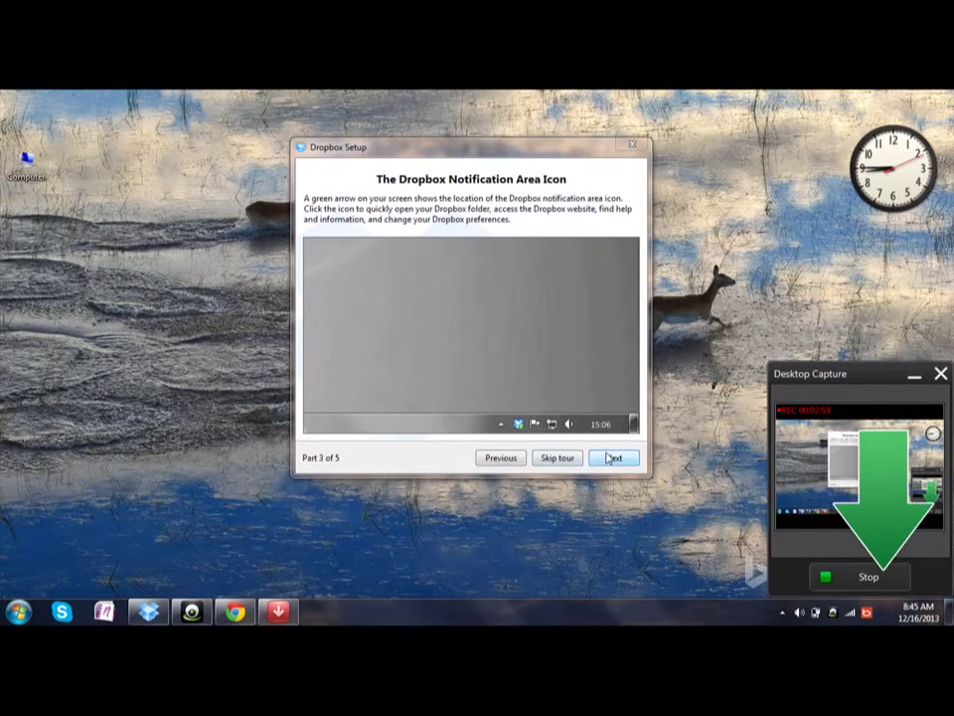
left_click(613, 459)
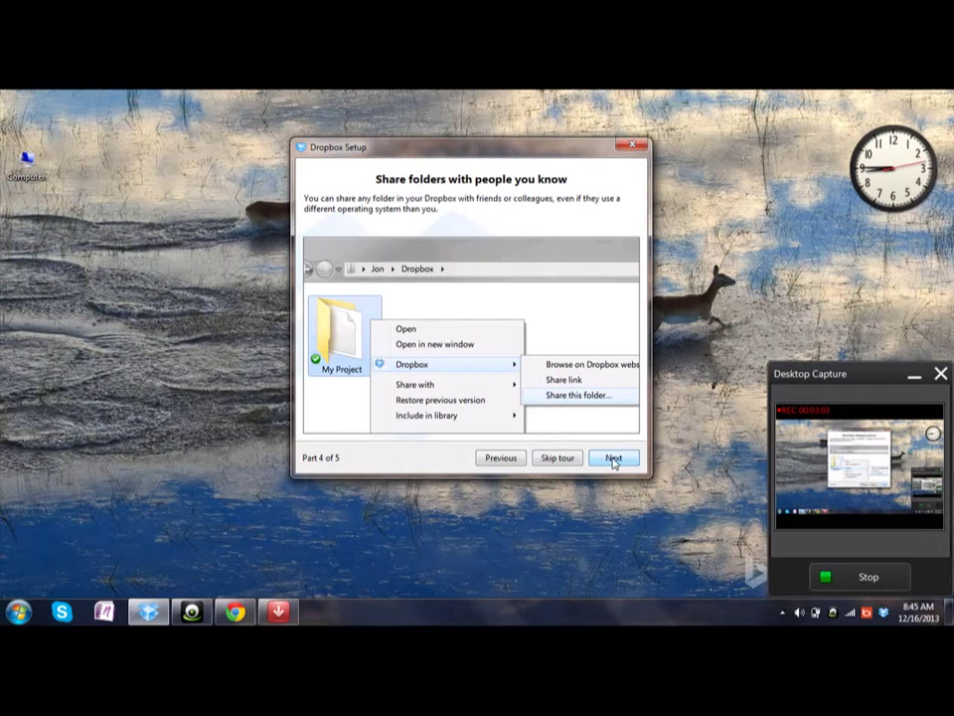
left_click(620, 457)
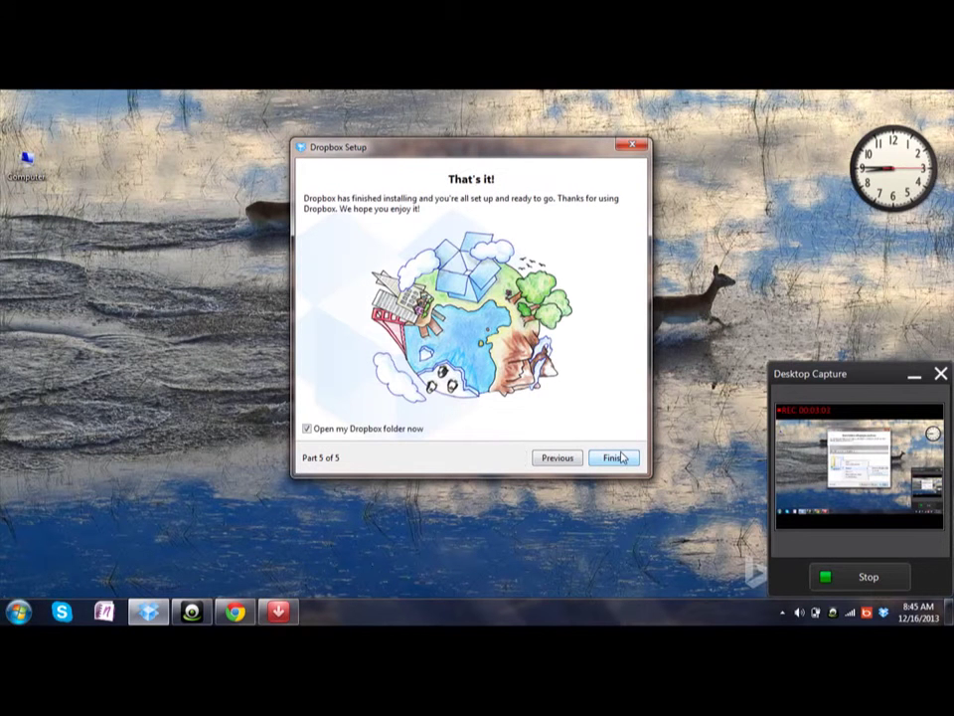
left_click(613, 456)
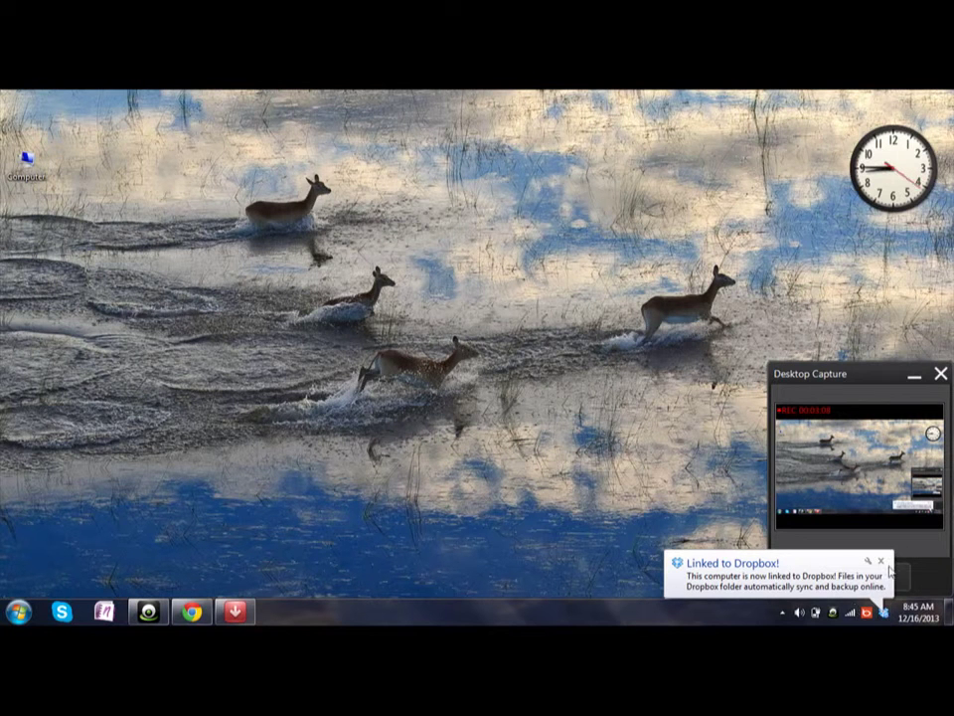
Step: Dismiss the Linked to Dropbox notice, view the empty C:\DB\Dropbox folder, and close it
left_click(881, 560)
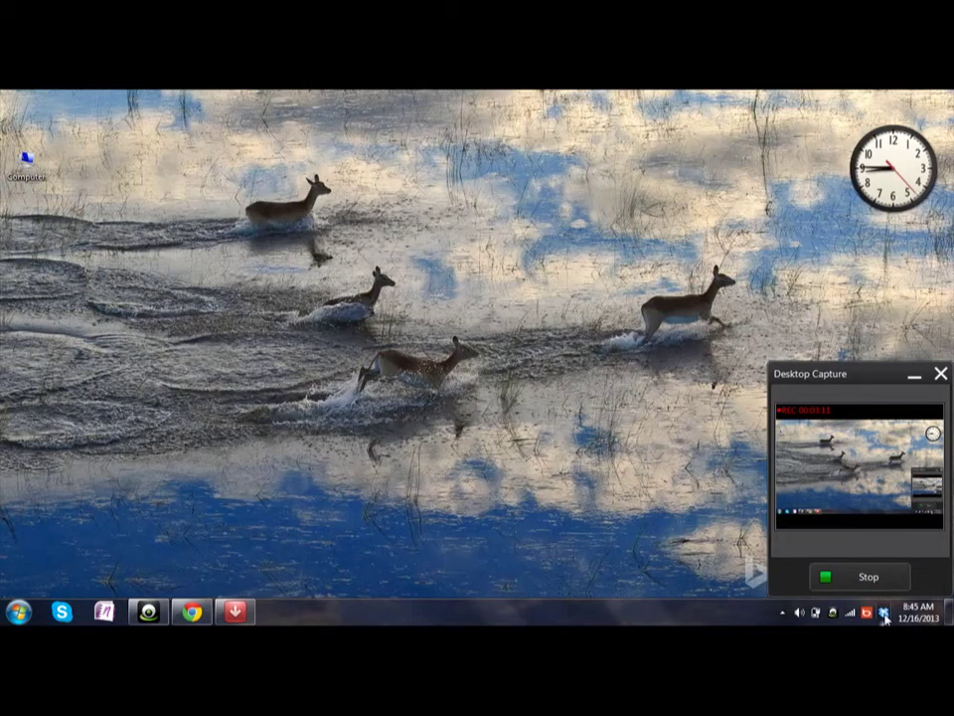
double_click(883, 616)
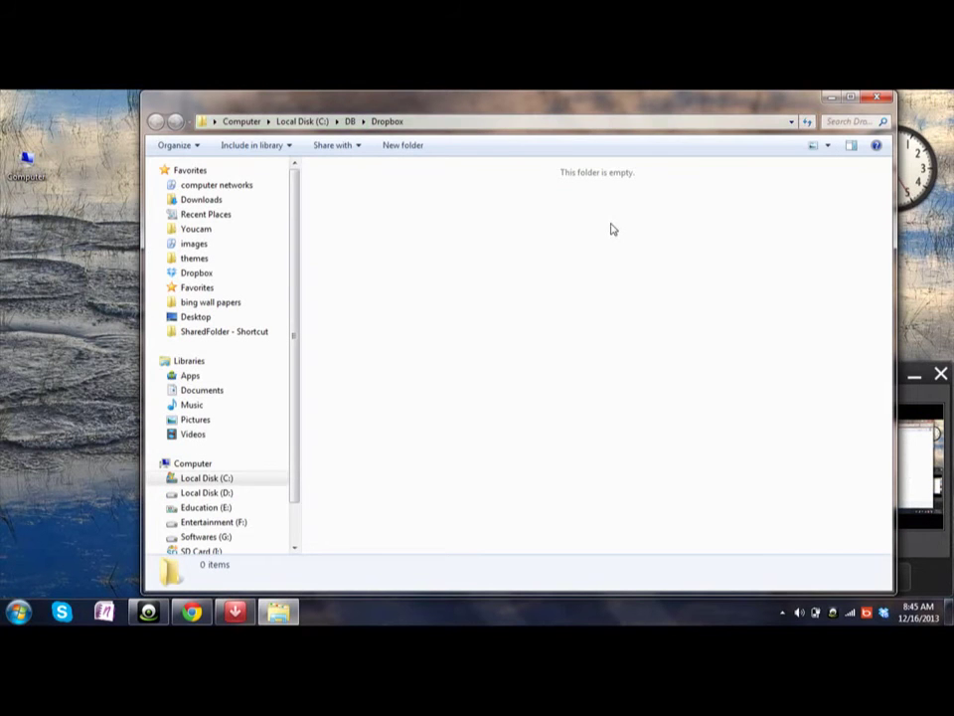
left_click(880, 101)
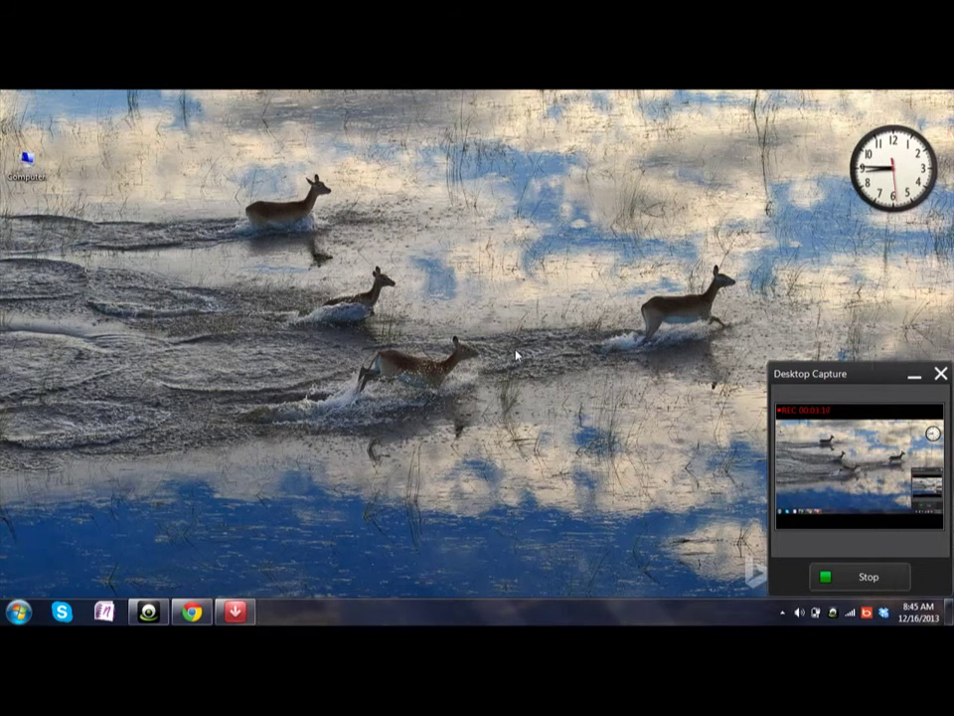